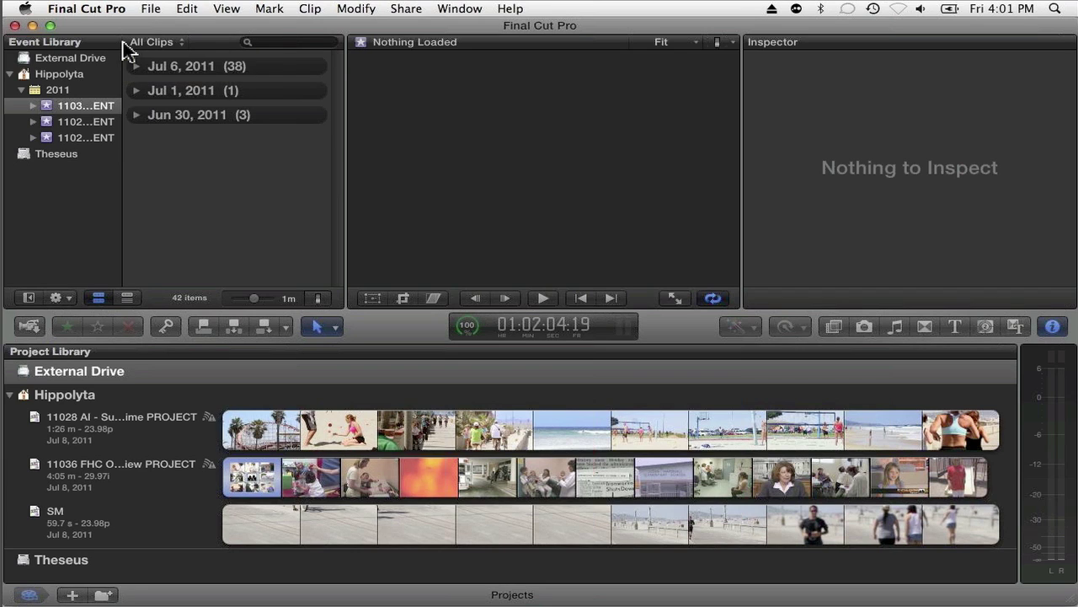
# - Look over the clip filter choices, then select the 11036 FHC event without renaming it
pyautogui.click(126, 42)
pyautogui.click(105, 40)
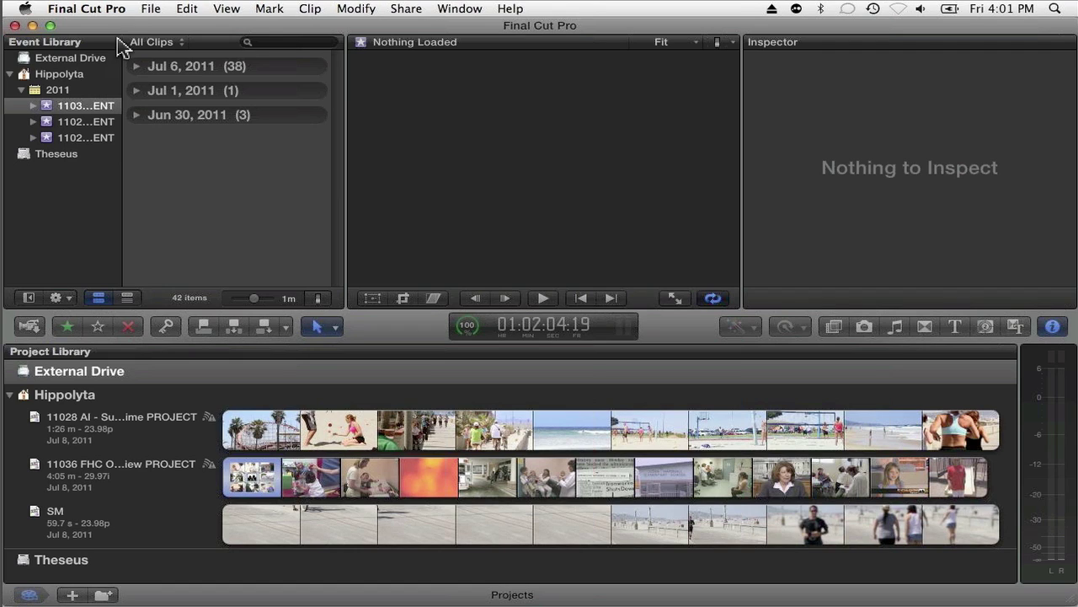
pyautogui.click(80, 108)
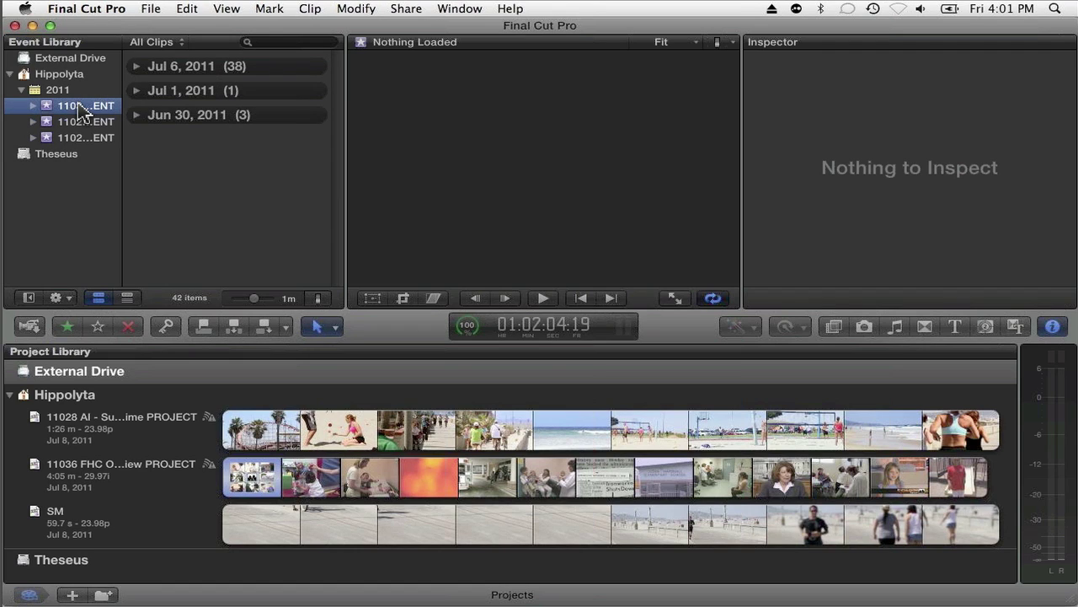
pyautogui.click(80, 108)
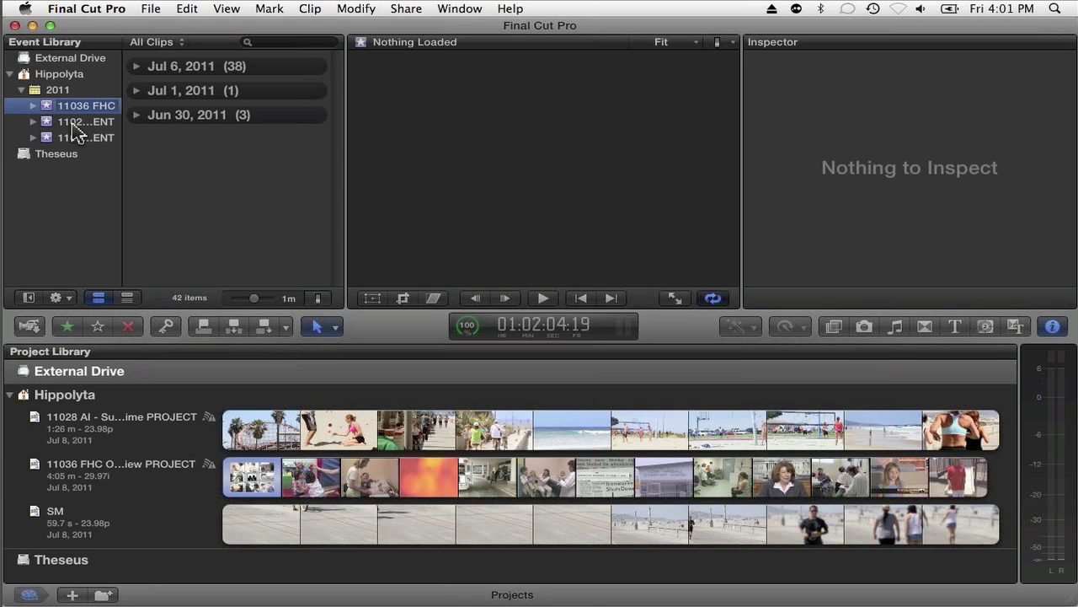
pyautogui.press('Return')
# - Show the clips of the second and third 2011 events, then reselect 11036 FHC
pyautogui.click(76, 125)
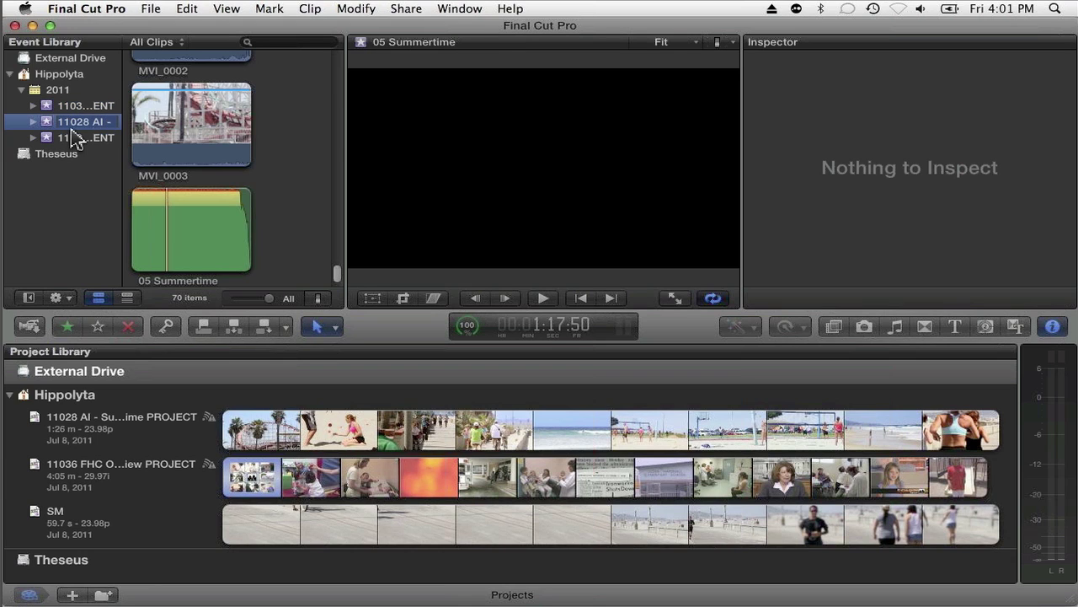
pyautogui.click(72, 138)
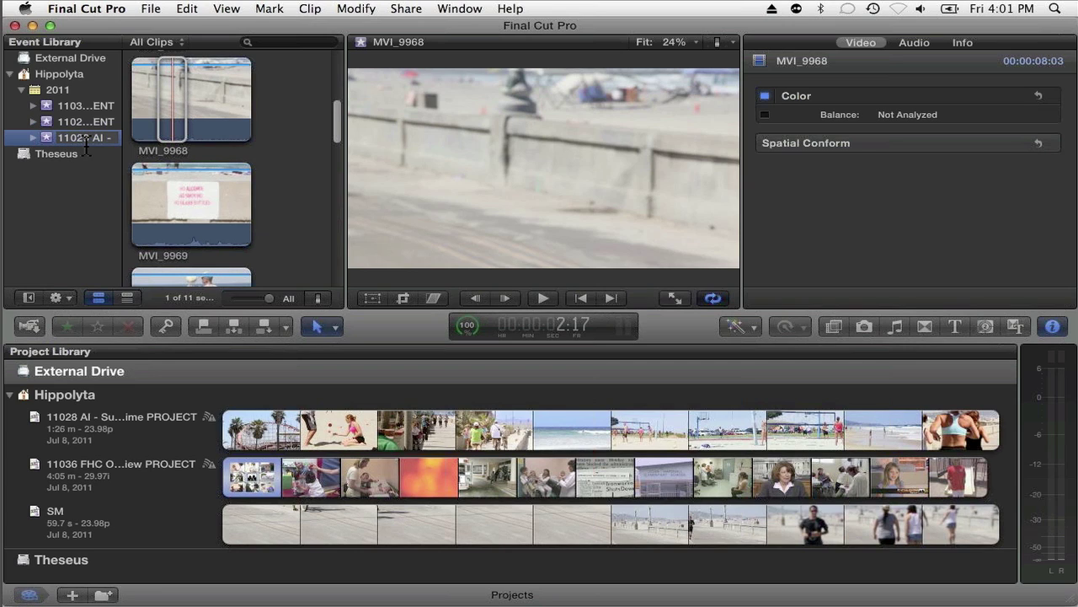
pyautogui.press('Escape')
pyautogui.click(77, 108)
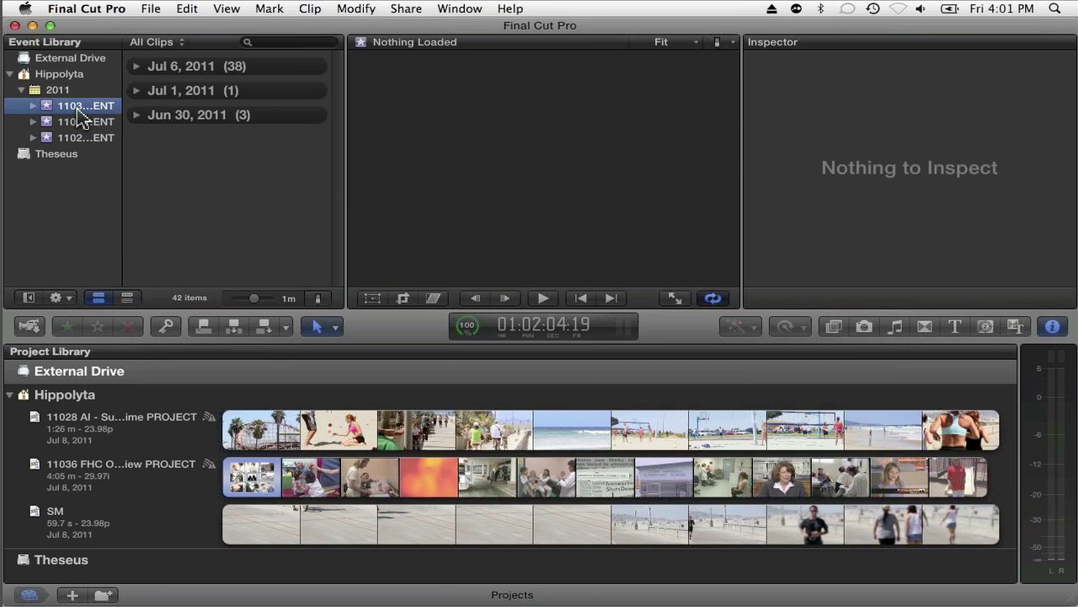
pyautogui.click(71, 107)
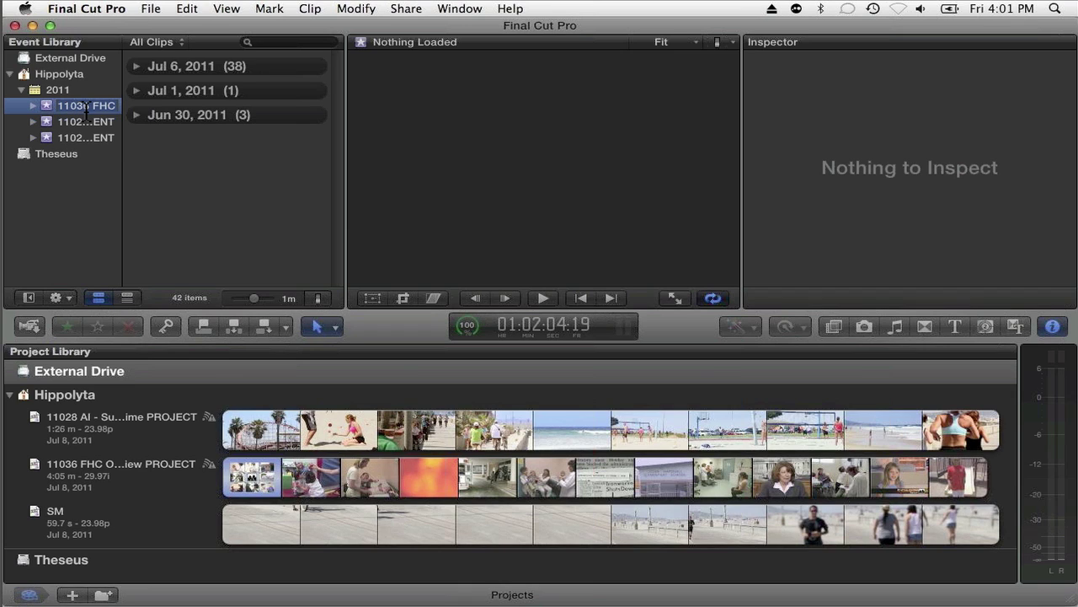
# - Select the third event and abandon renaming it to 'Smoo', keeping the original name
pyautogui.click(79, 121)
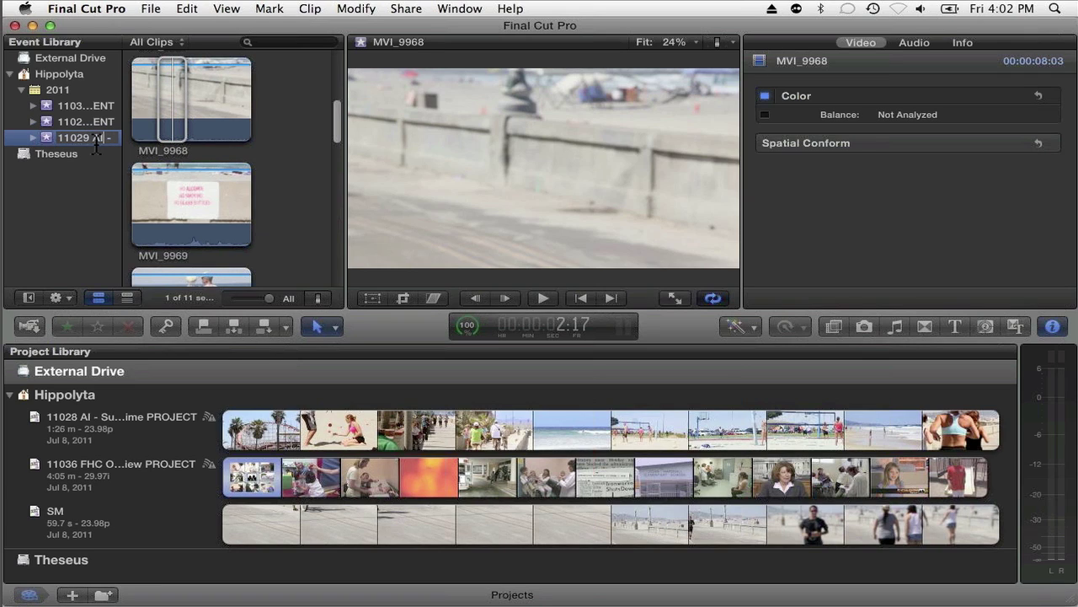
pyautogui.write('Sm')
pyautogui.write('oo')
pyautogui.press('Escape')
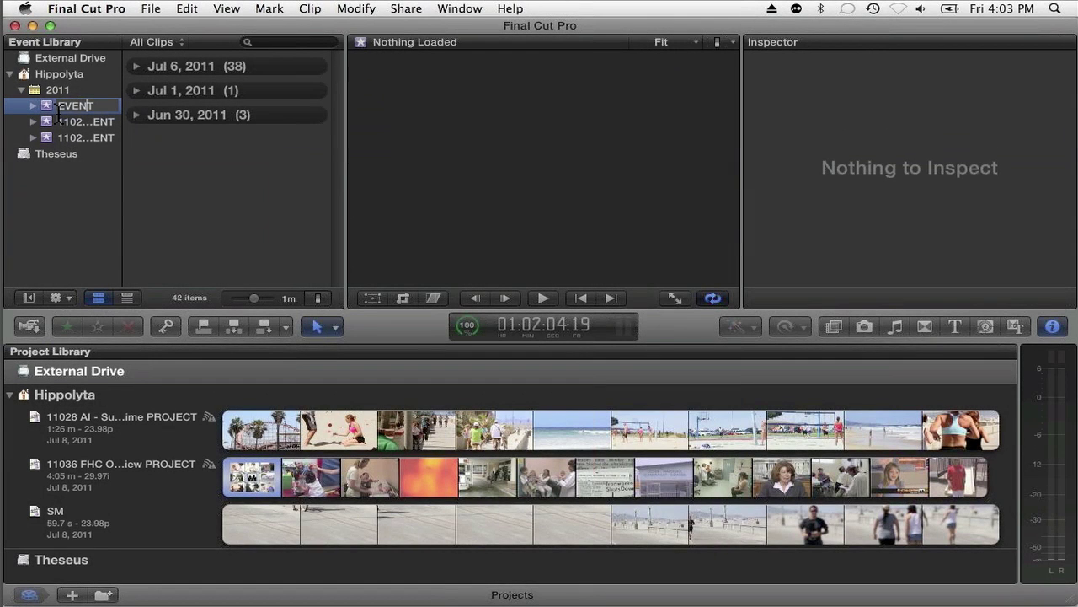
pyautogui.press('Escape')
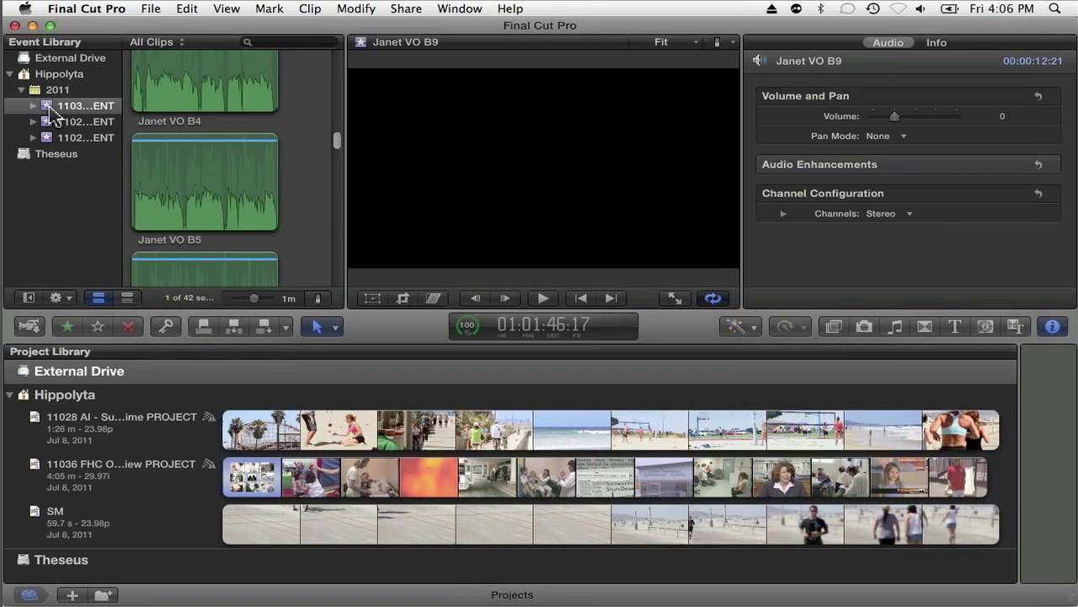
# - Reveal the 11036 FHC event's files in Finder and open the Final Cut Events folder
pyautogui.click(51, 108)
pyautogui.click(151, 9)
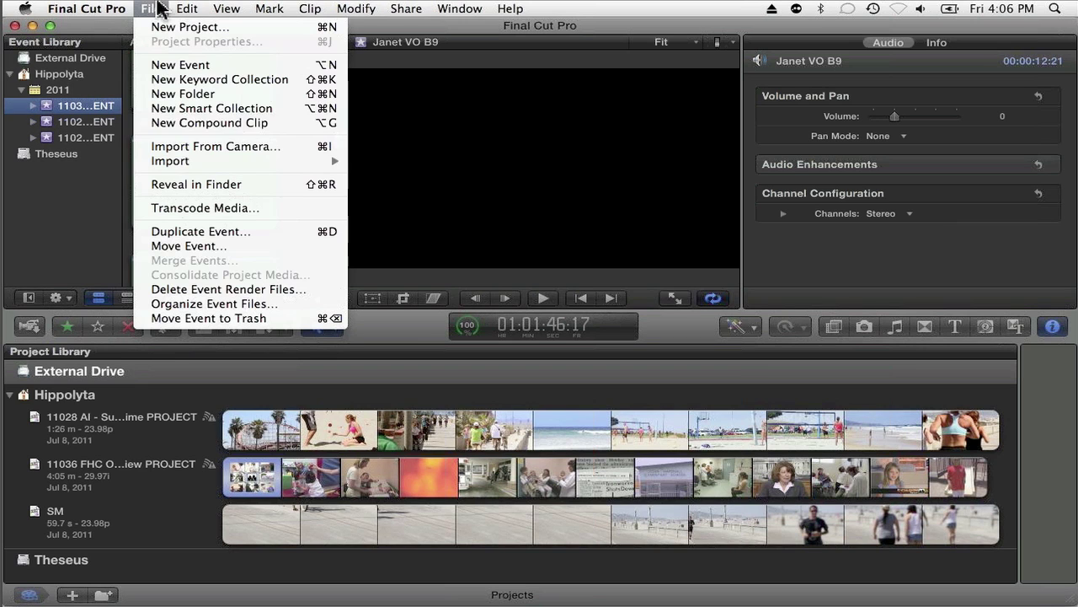
pyautogui.click(184, 185)
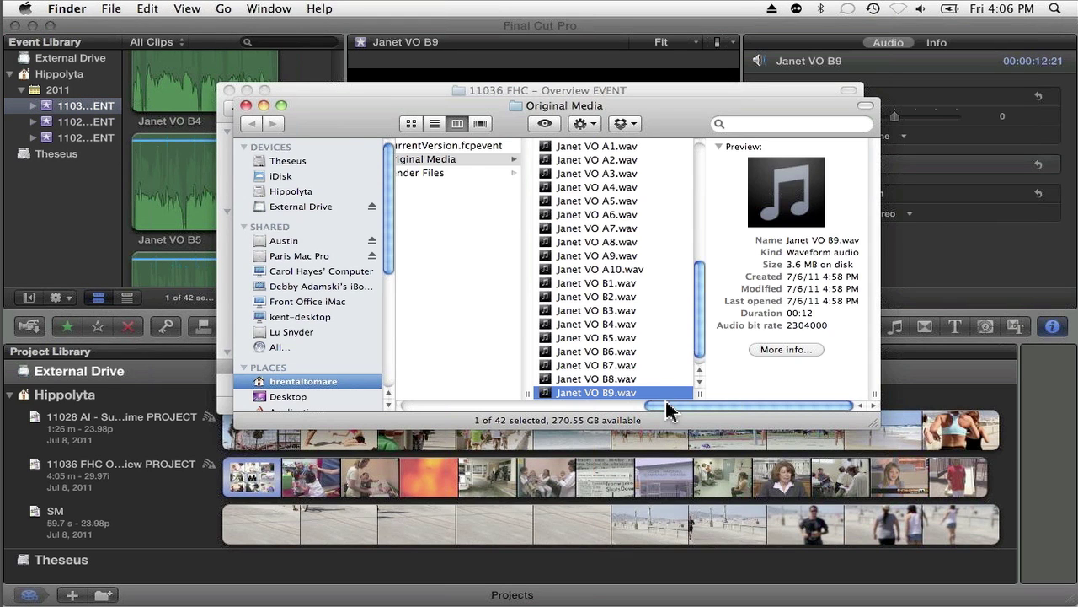
pyautogui.moveTo(667, 404); pyautogui.dragTo(484, 419)
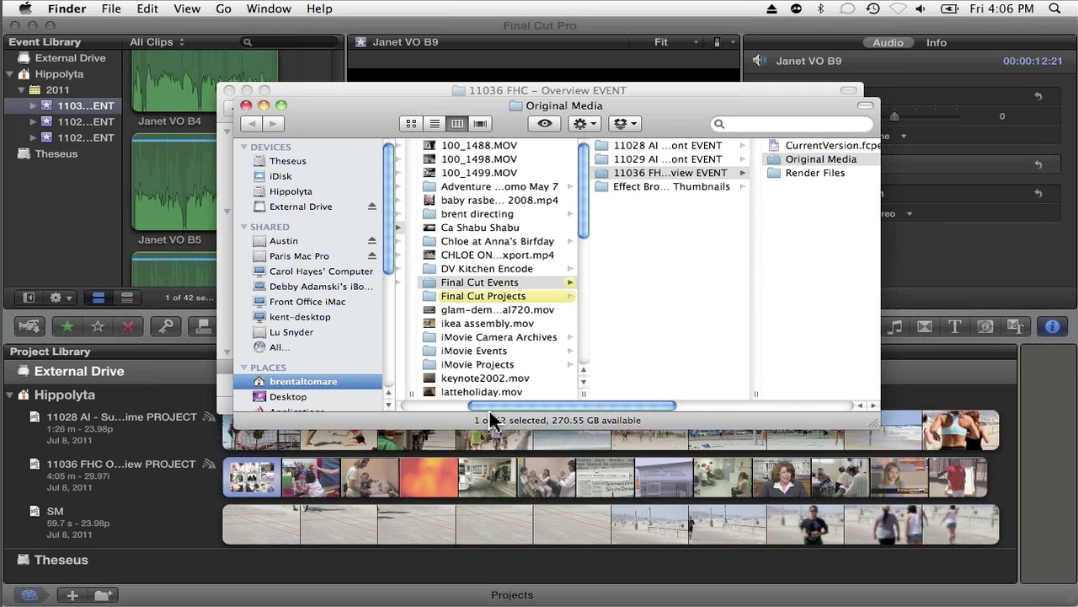
pyautogui.click(503, 283)
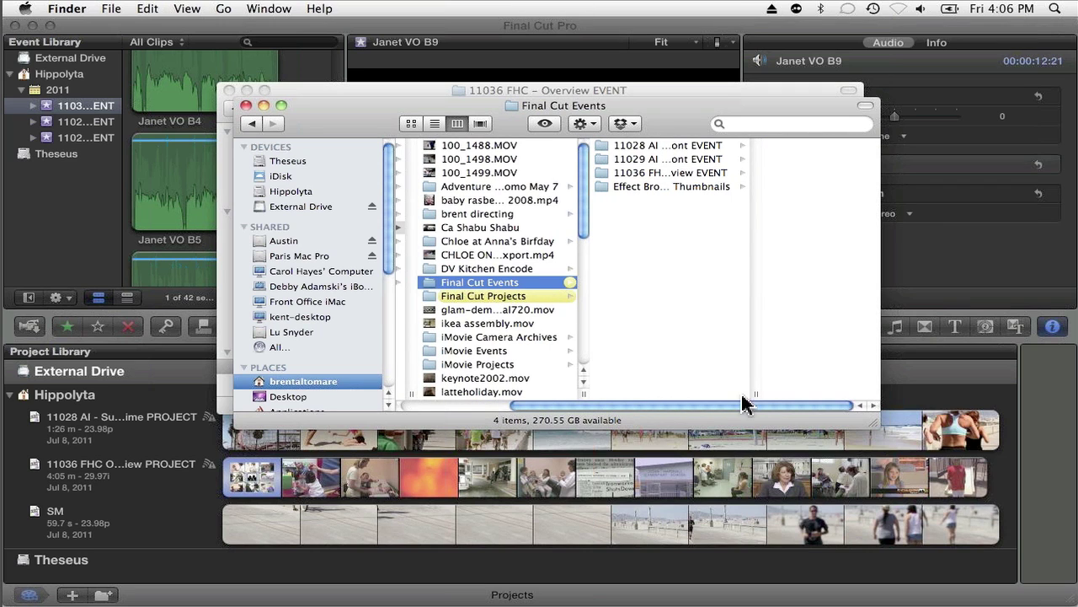
# - Widen the column and browse the Overview EVENT's Original Media files
pyautogui.moveTo(756, 401); pyautogui.dragTo(829, 400)
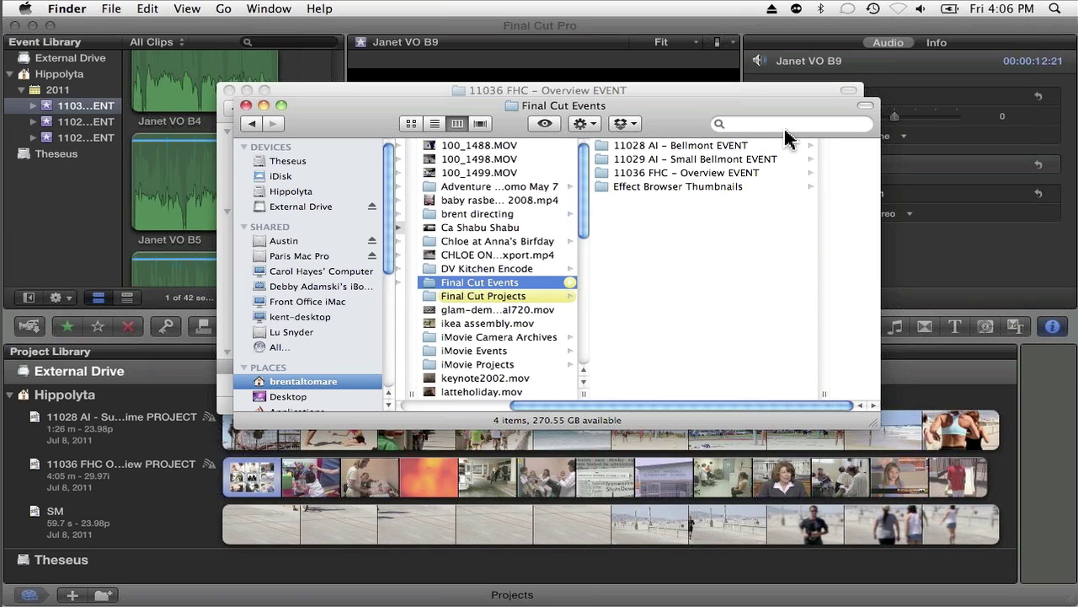
pyautogui.click(687, 173)
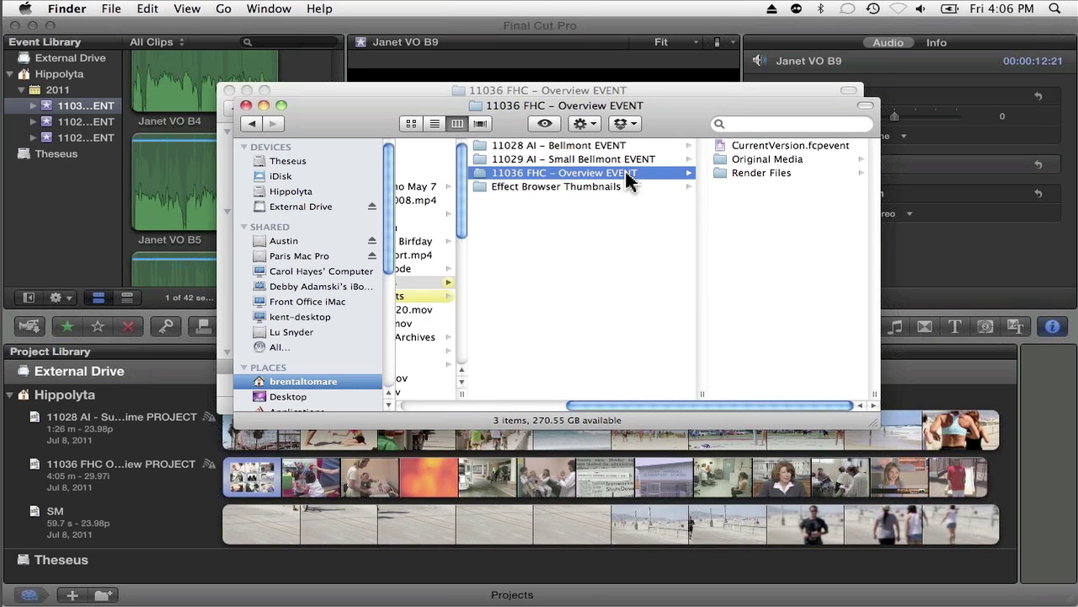
pyautogui.click(738, 163)
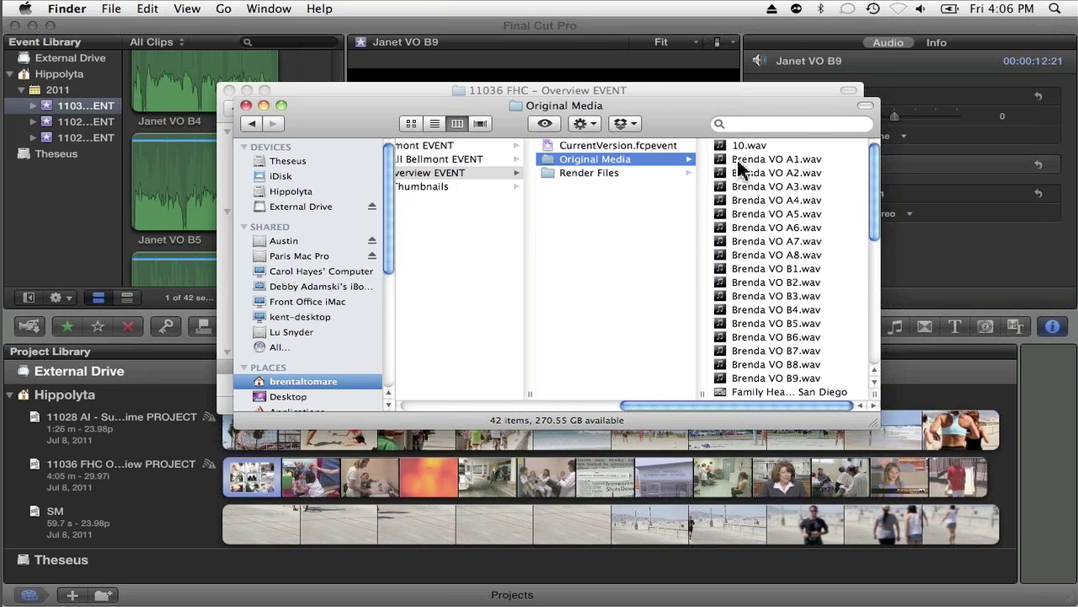
pyautogui.scroll(-1, 743, 147)
pyautogui.scroll(-8, 742, 147)
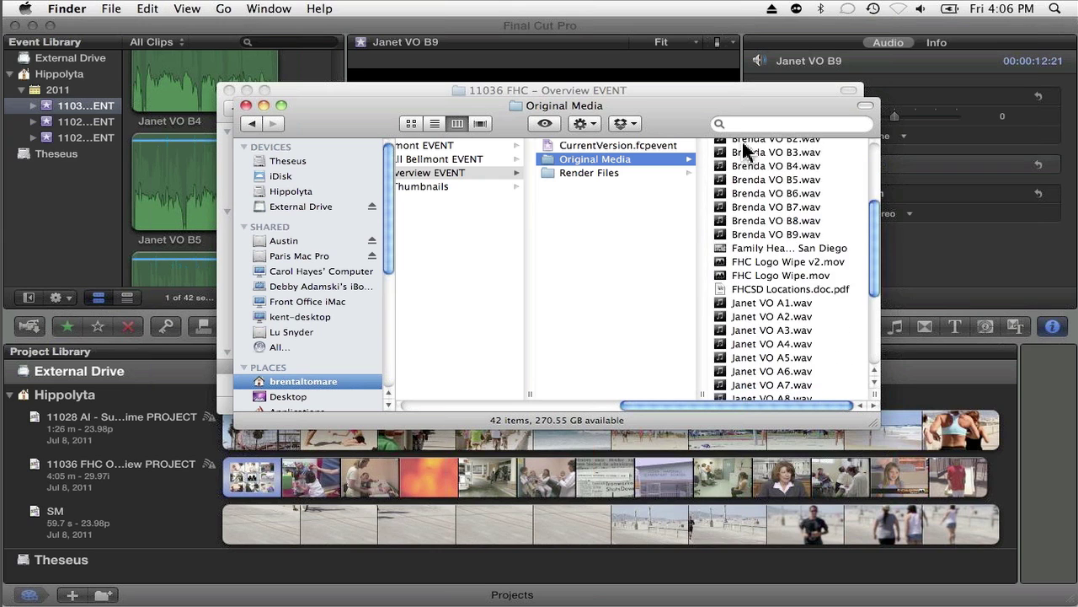
pyautogui.scroll(-5, 745, 149)
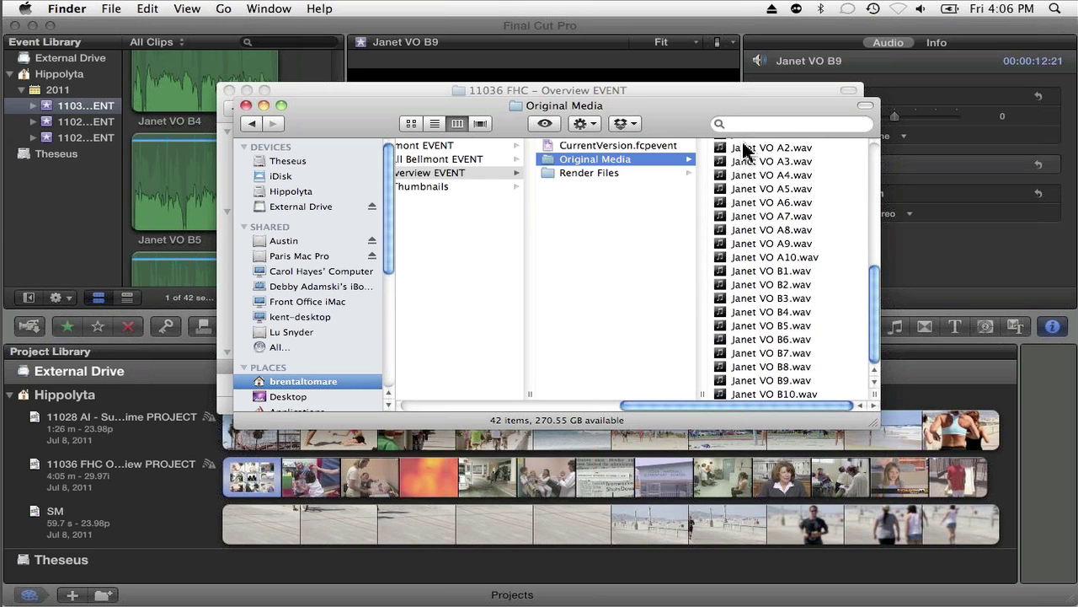
pyautogui.scroll(10, 745, 150)
pyautogui.moveTo(633, 408); pyautogui.dragTo(571, 408)
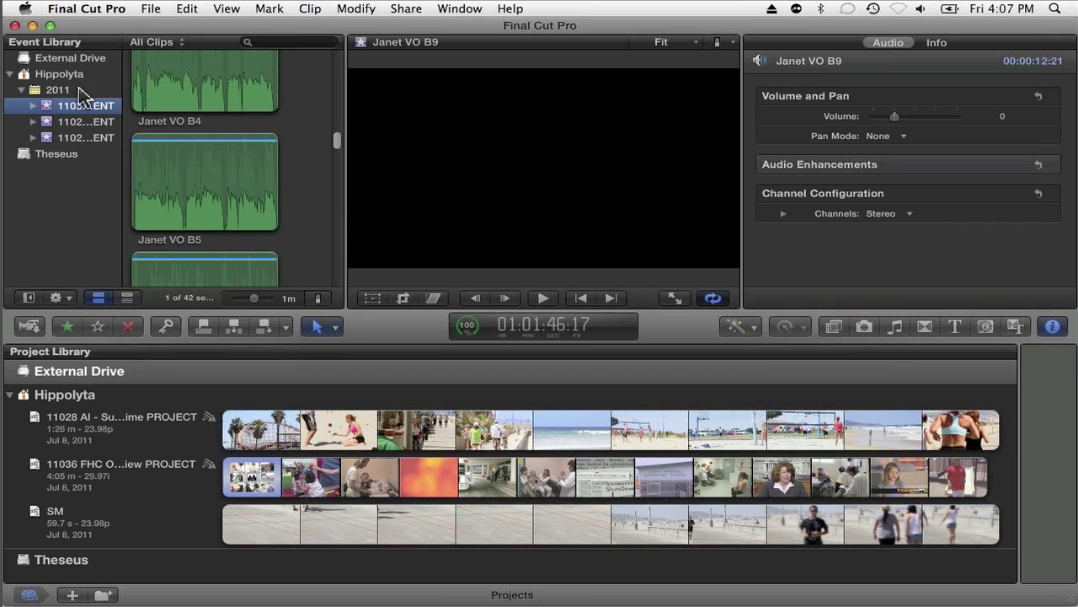
# - Start Move Event for 11036 FHC and review the available drives, leaving Theseus selected
pyautogui.click(145, 8)
pyautogui.click(145, 8)
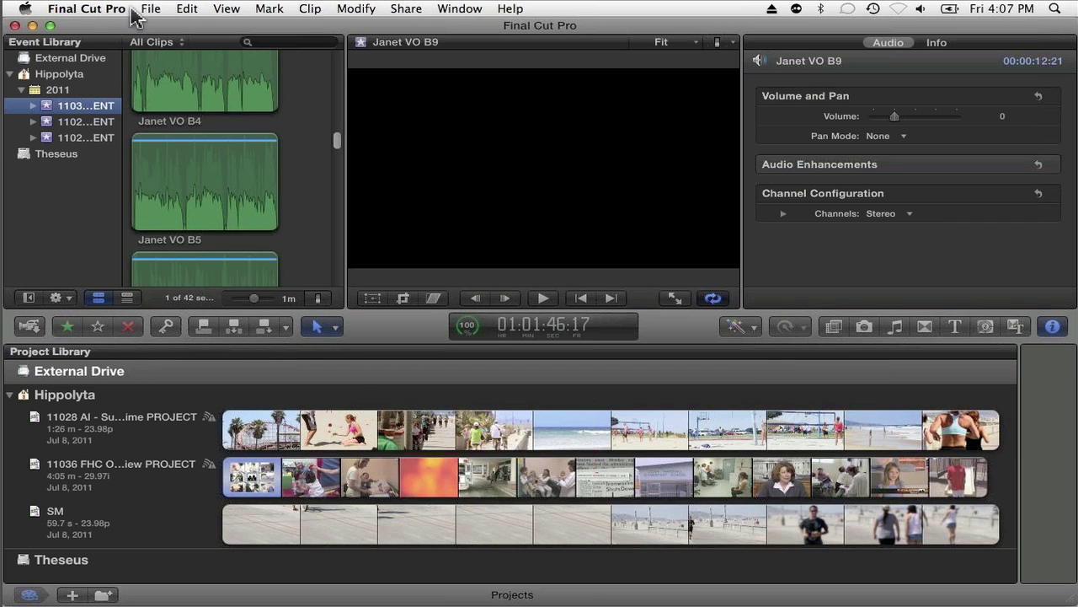
pyautogui.click(147, 9)
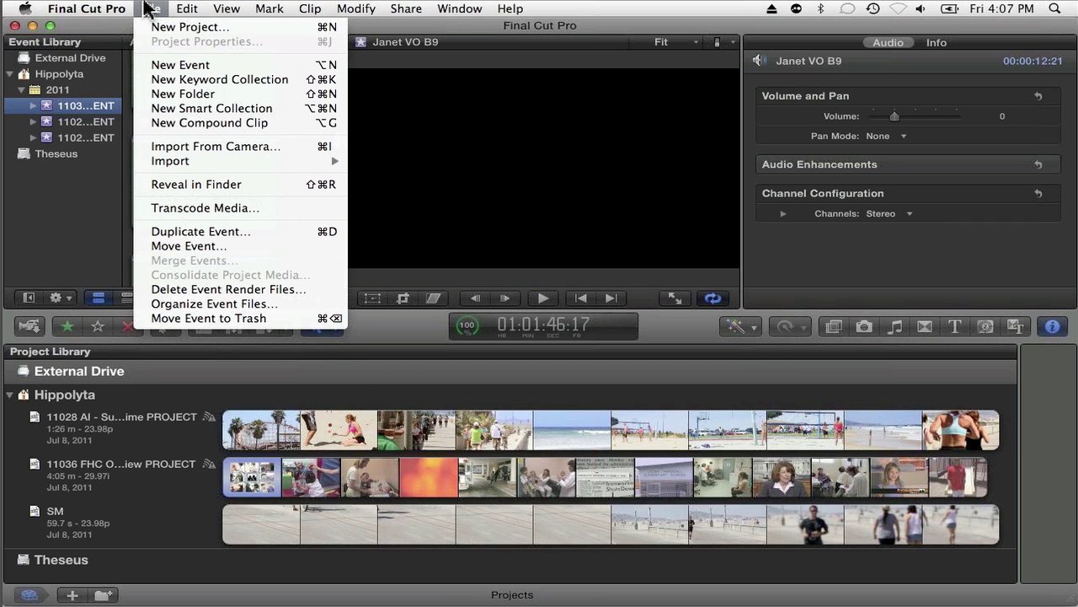
pyautogui.click(173, 245)
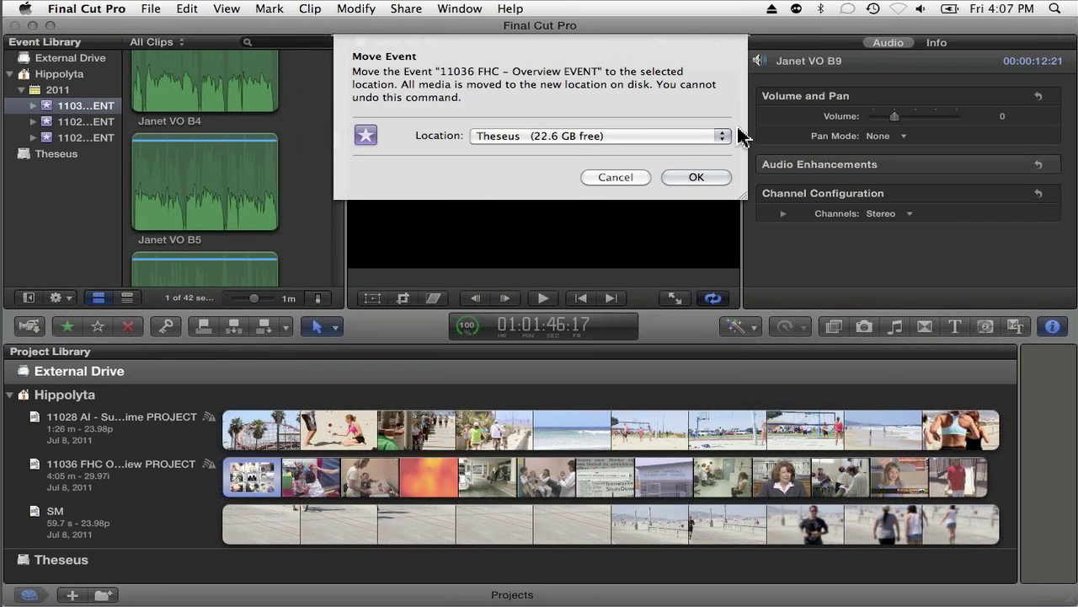
pyautogui.click(720, 134)
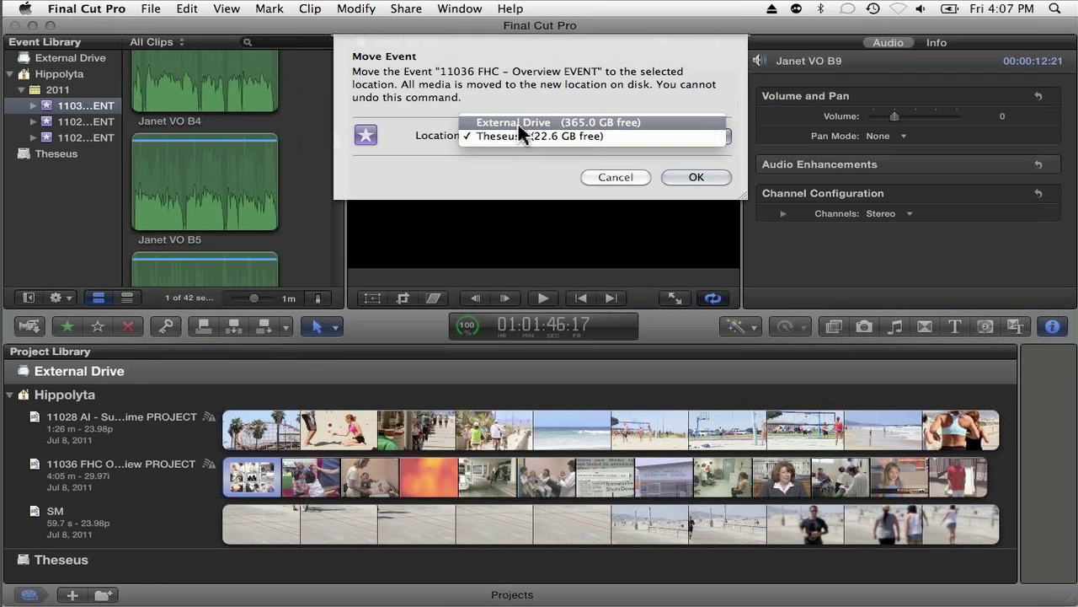
pyautogui.click(517, 168)
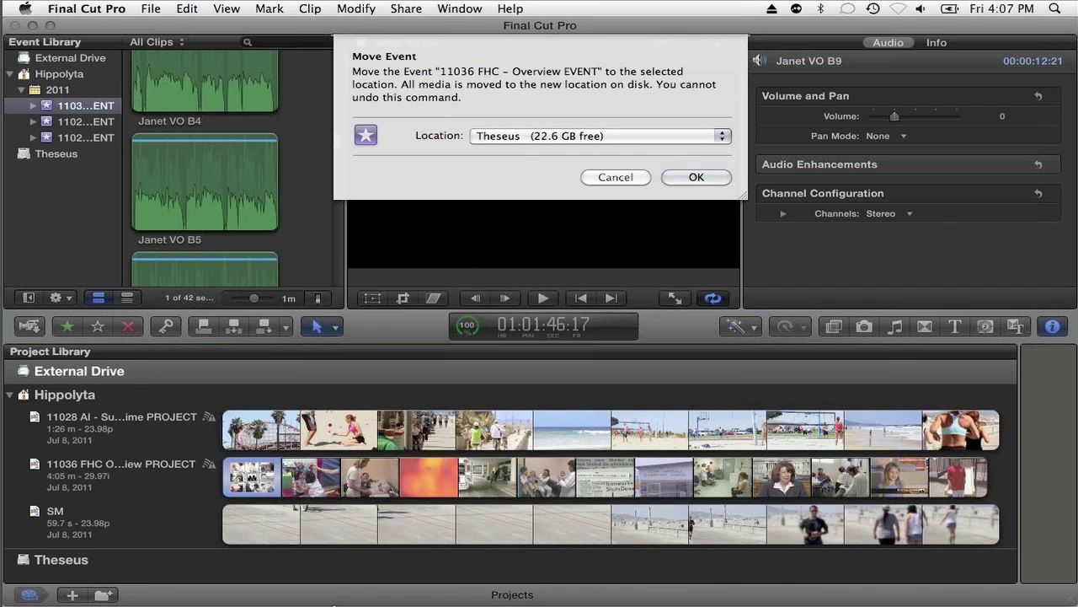
# - Open a Finder window on the home folder and browse to Movies > Final Cut Events
pyautogui.moveTo(270, 594)
pyautogui.click(252, 576)
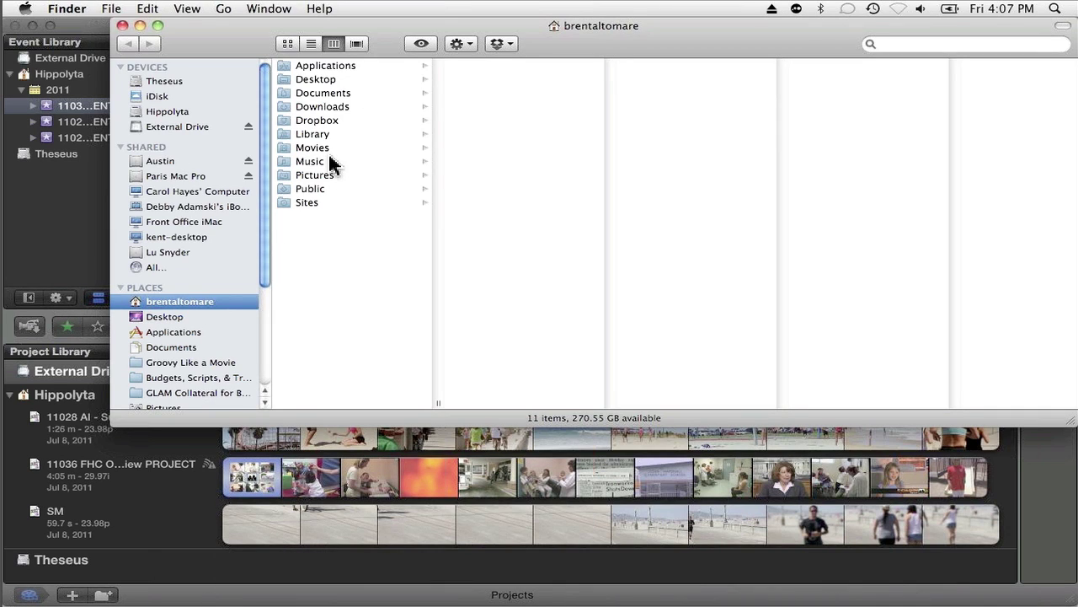
pyautogui.click(320, 148)
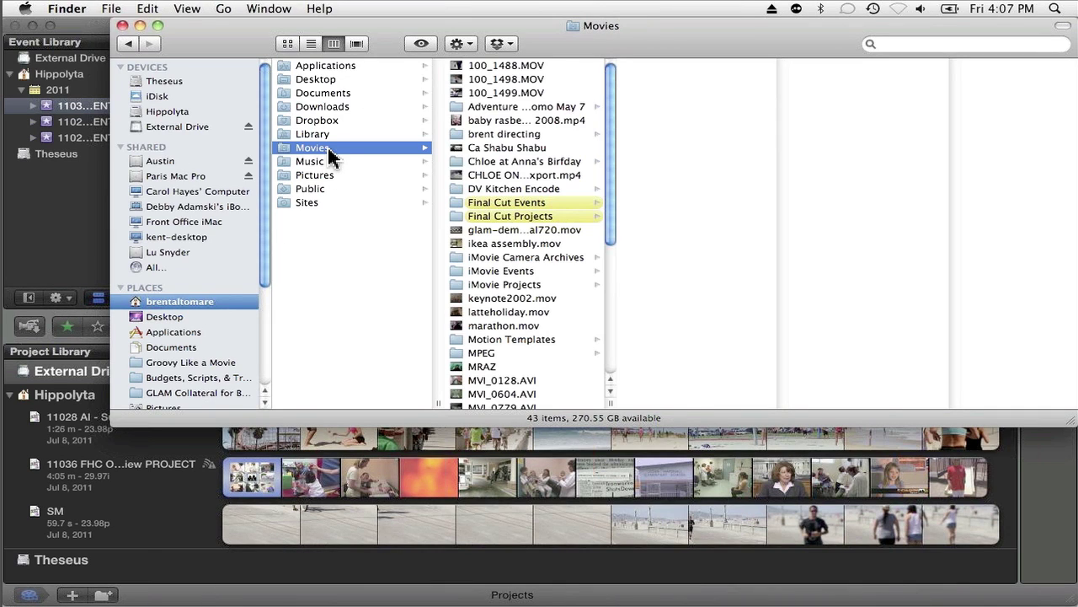
pyautogui.click(539, 202)
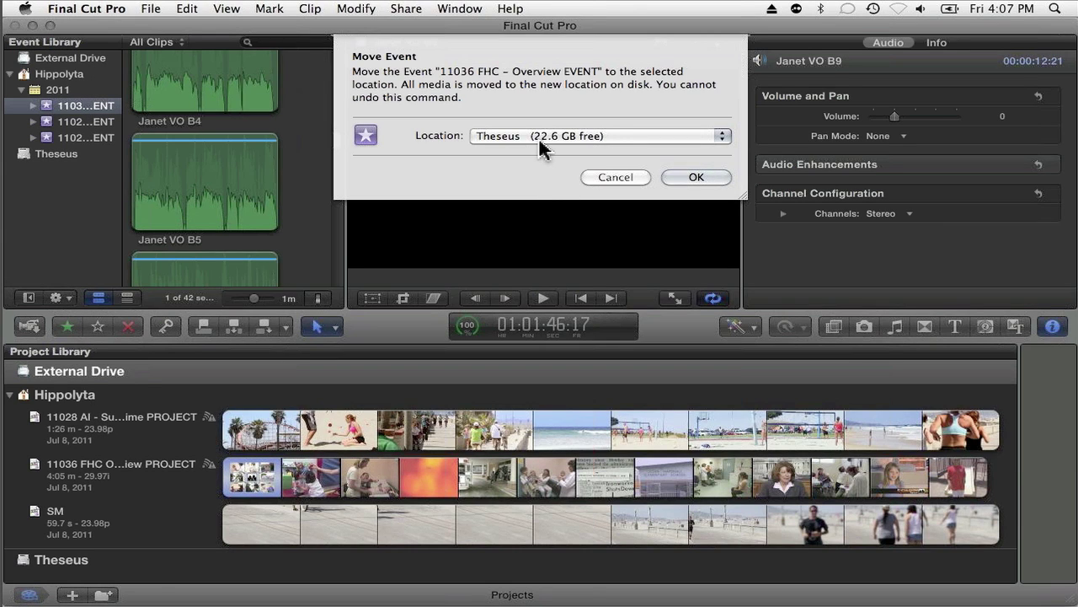
# - Move the event to External Drive (365.0 GB free) and switch back to Finder
pyautogui.click(539, 136)
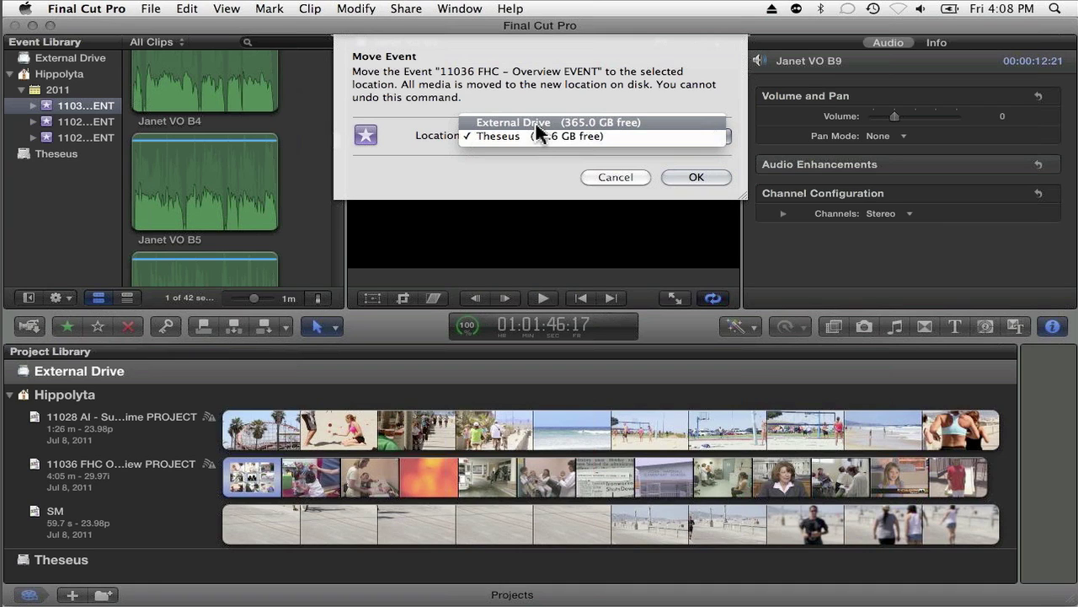
pyautogui.click(535, 122)
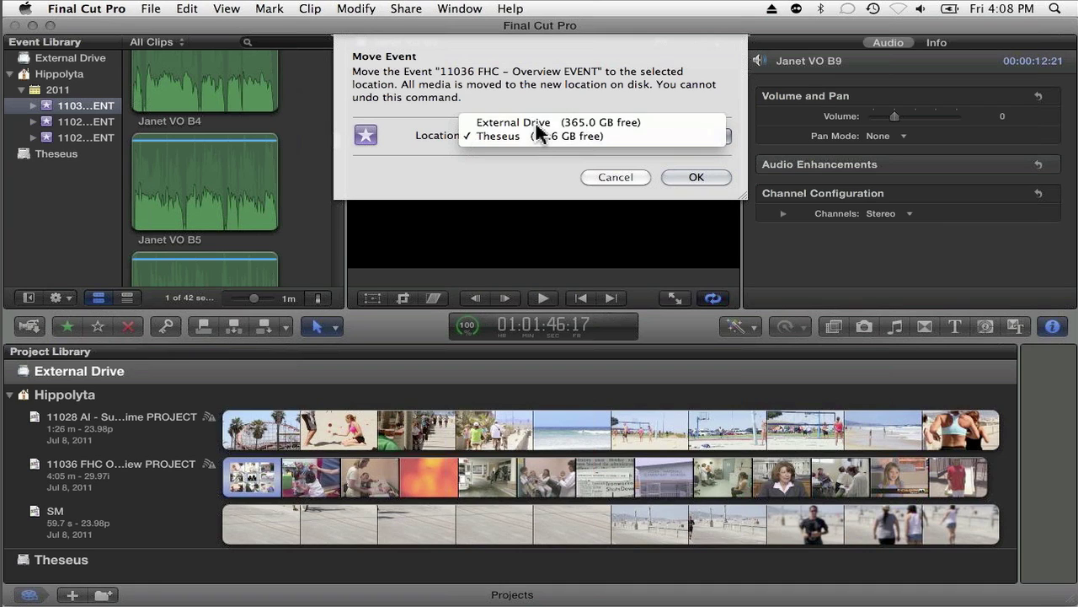
pyautogui.click(707, 178)
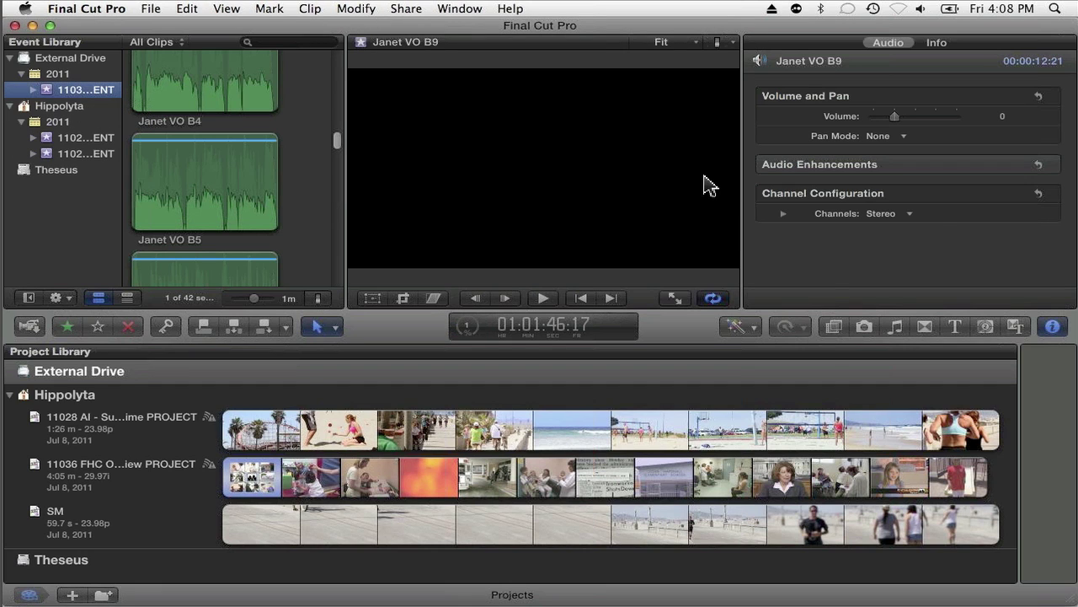
pyautogui.press('super+Tab')
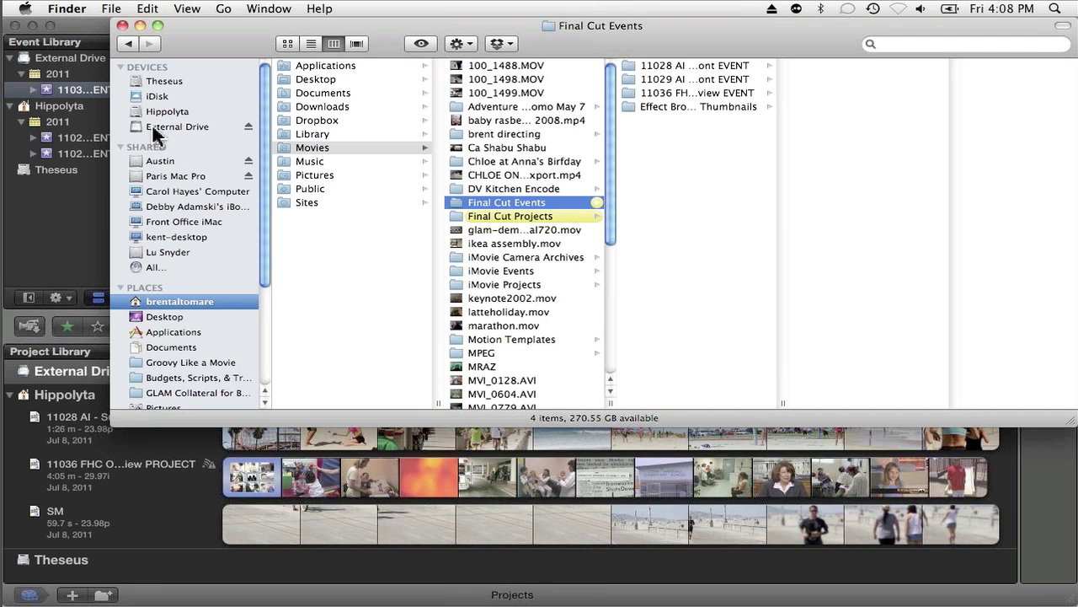
# - Browse External Drive > Final Cut Events > 11036 FHC – Overview EVENT in Finder
pyautogui.click(158, 128)
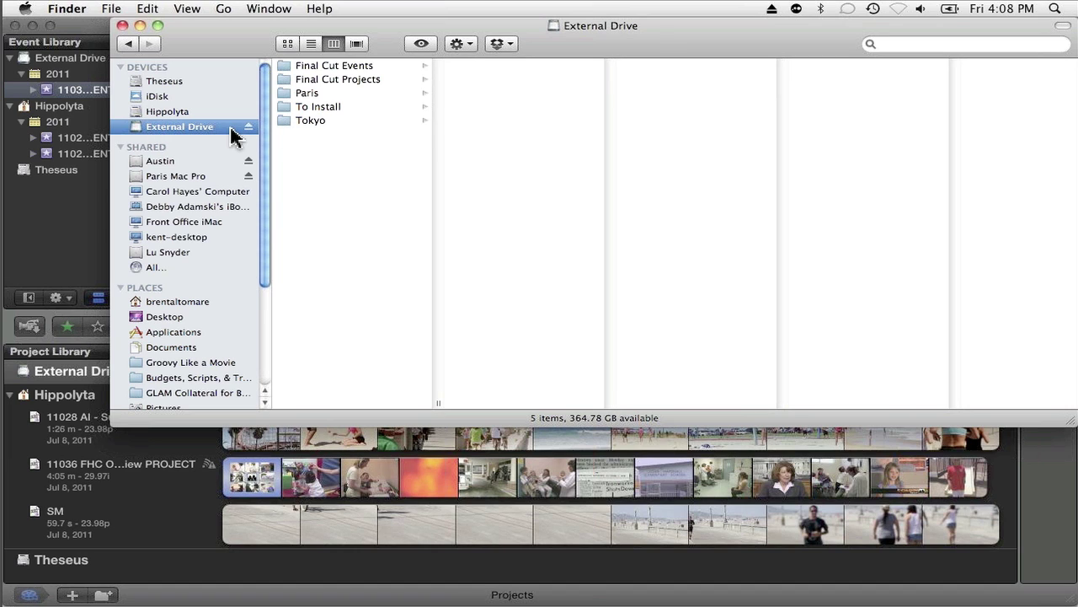
pyautogui.click(365, 67)
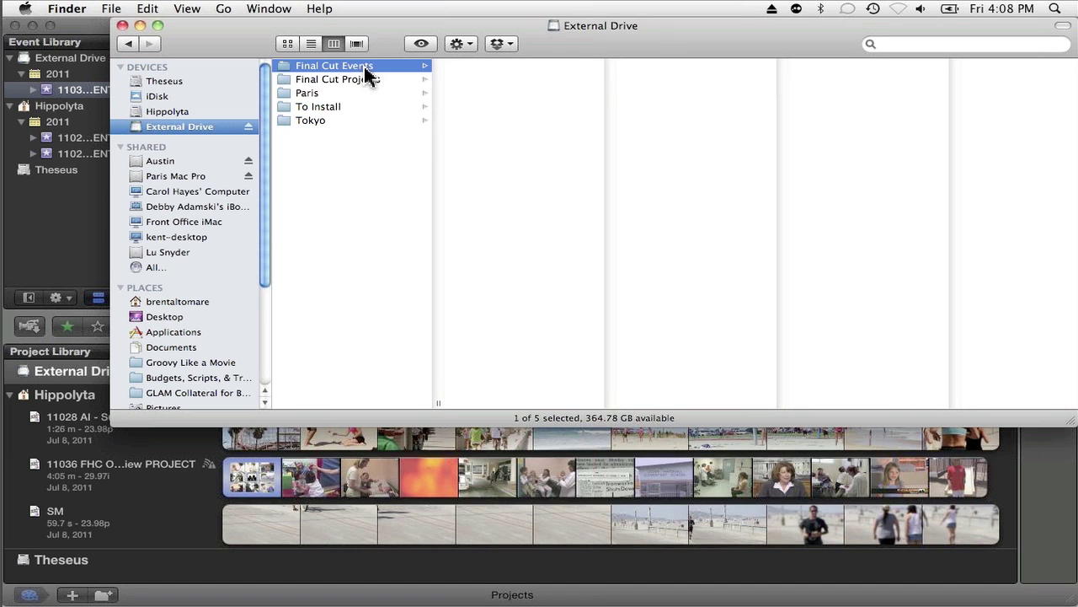
pyautogui.click(503, 67)
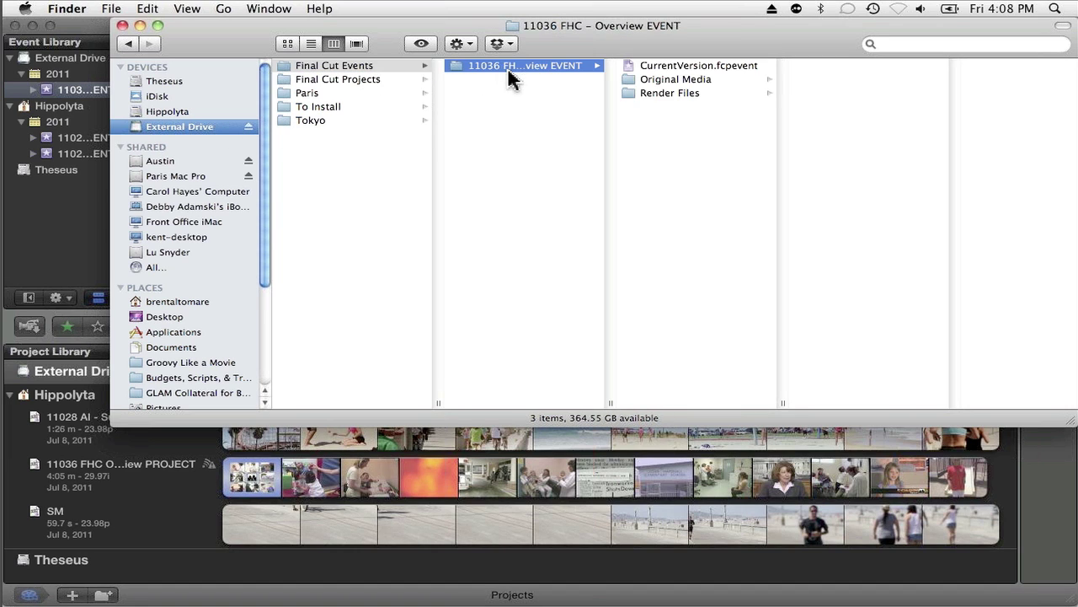